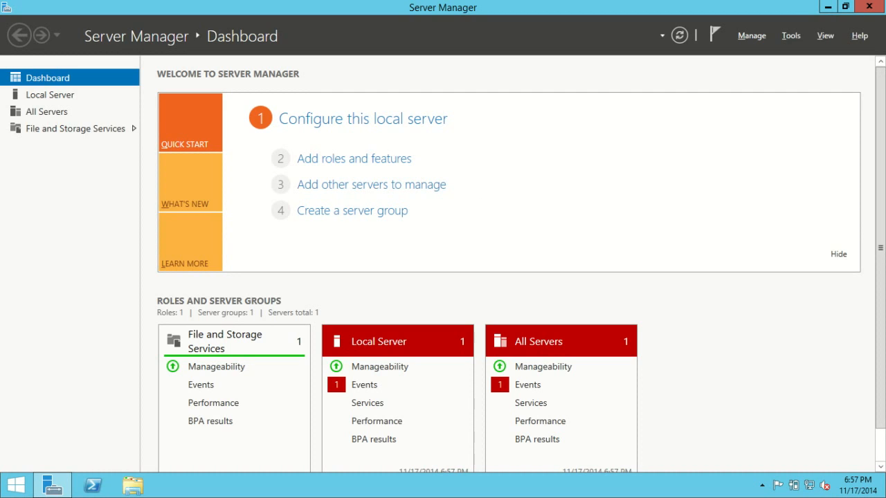
Bring Server Manager back into view and open the configuration page of the local server
left_click(56, 489)
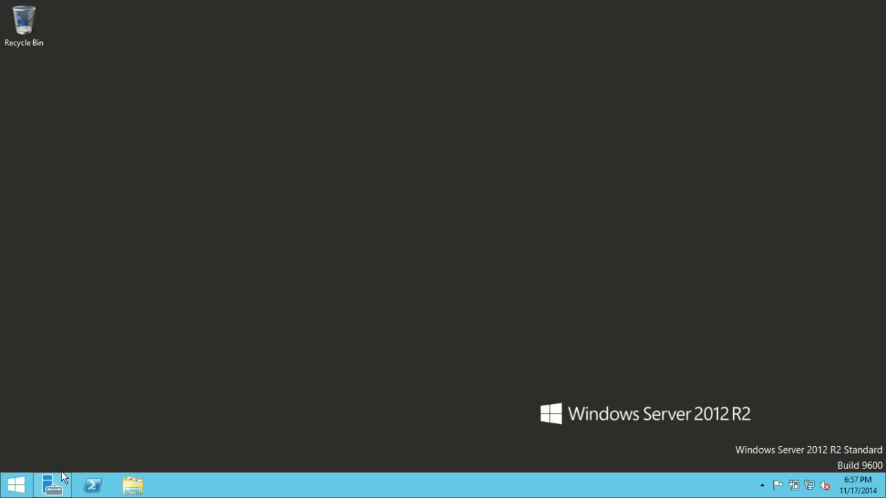
left_click(54, 488)
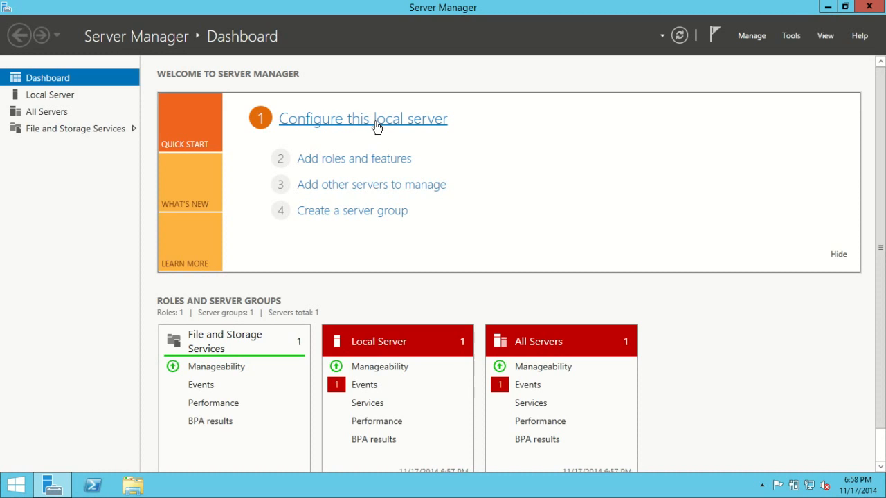
left_click(377, 125)
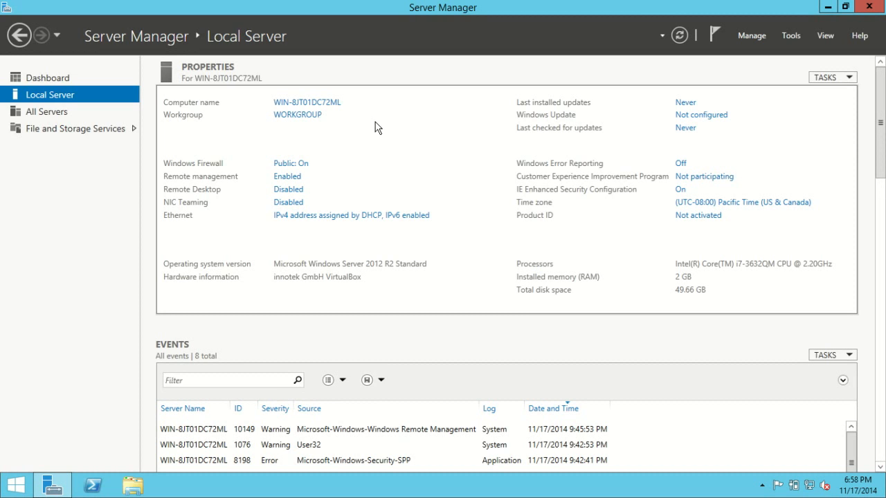
Rename the computer to DC1, keeping it a member of the WORKGROUP workgroup
left_click(298, 102)
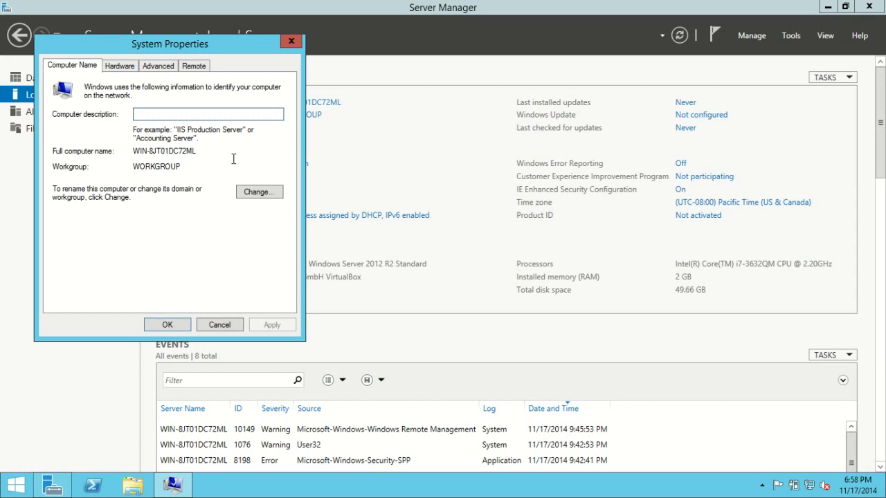
left_click(257, 193)
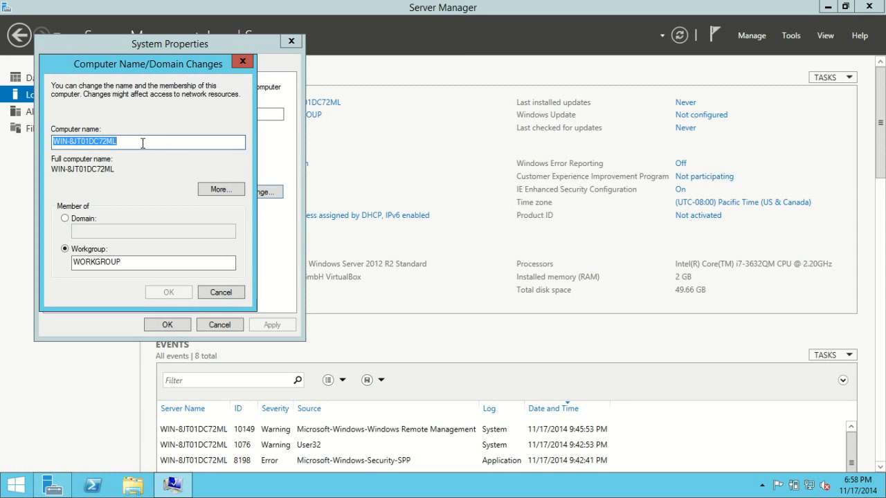
left_click(142, 143)
key("BackSpace")
key("BackSpace")
key("BackSpace")
key("BackSpace")
key("BackSpace")
key("BackSpace")
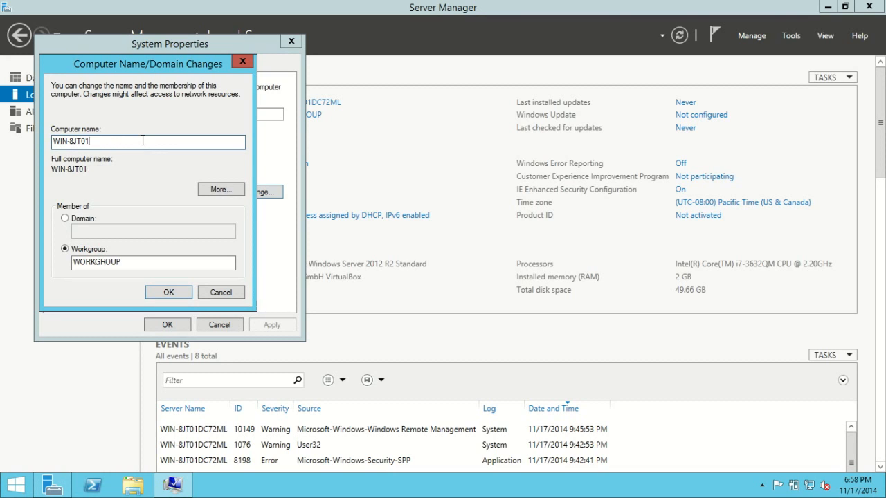
key("BackSpace")
key("BackSpace")
key("BackSpace")
key("BackSpace")
key("BackSpace")
key("BackSpace")
key("BackSpace")
key("BackSpace")
key("BackSpace")
type("DC1")
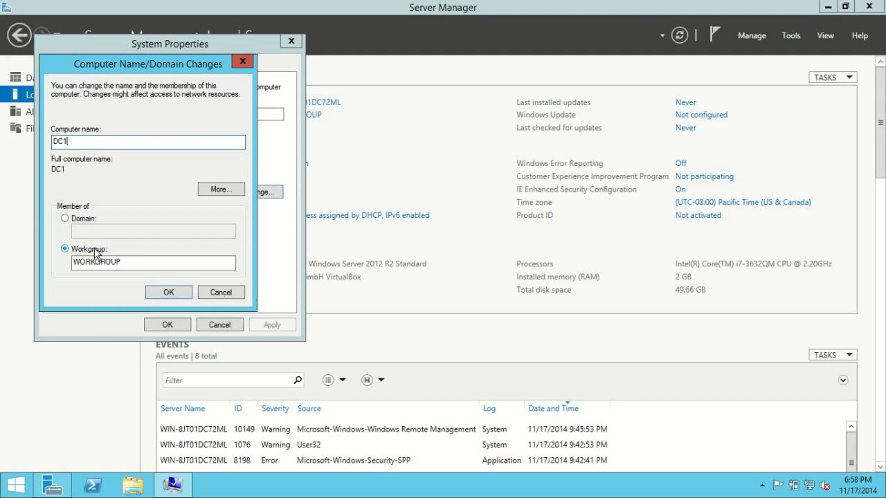
left_click(168, 292)
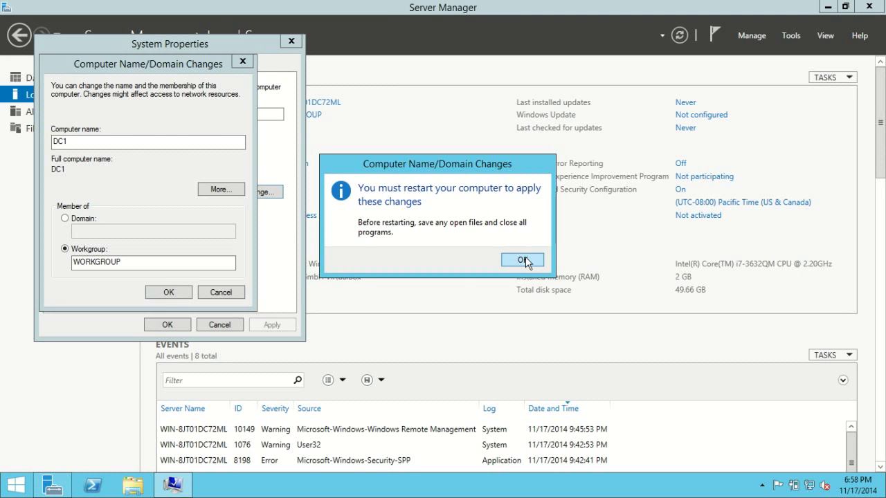
Acknowledge the restart notice, close System Properties and postpone the restart
left_click(524, 260)
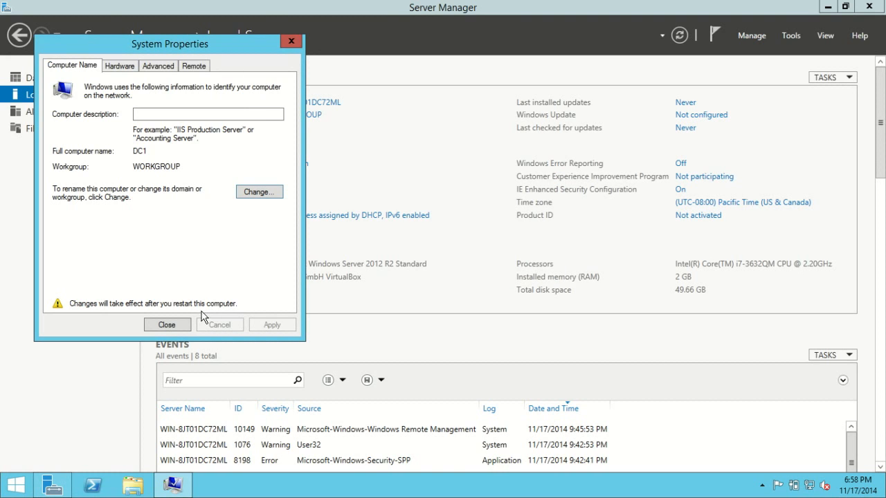
left_click(167, 324)
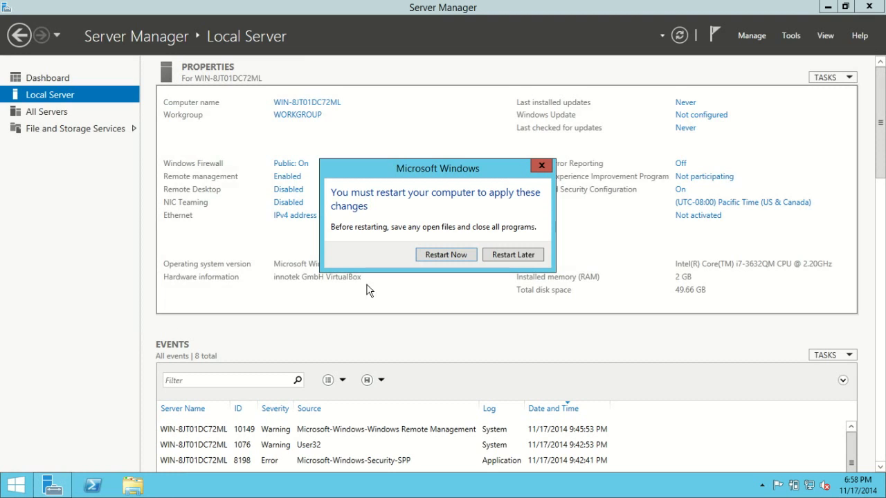
left_click(504, 258)
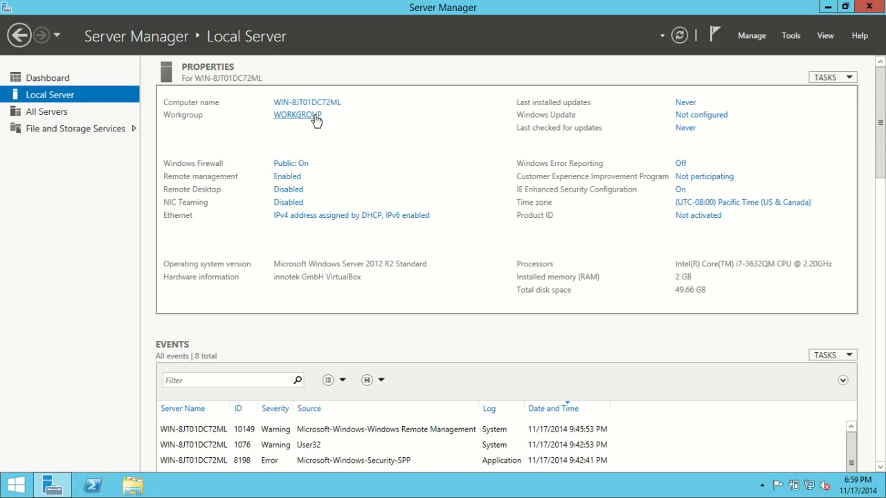
Enable Remote Desktop by allowing remote connections to this computer, keeping the Network Level Authentication requirement
left_click(678, 39)
left_click(297, 191)
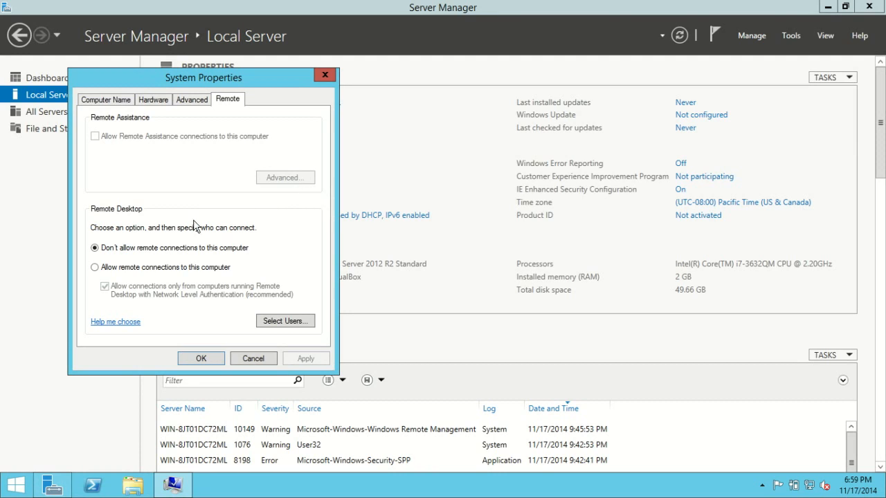
left_click(96, 268)
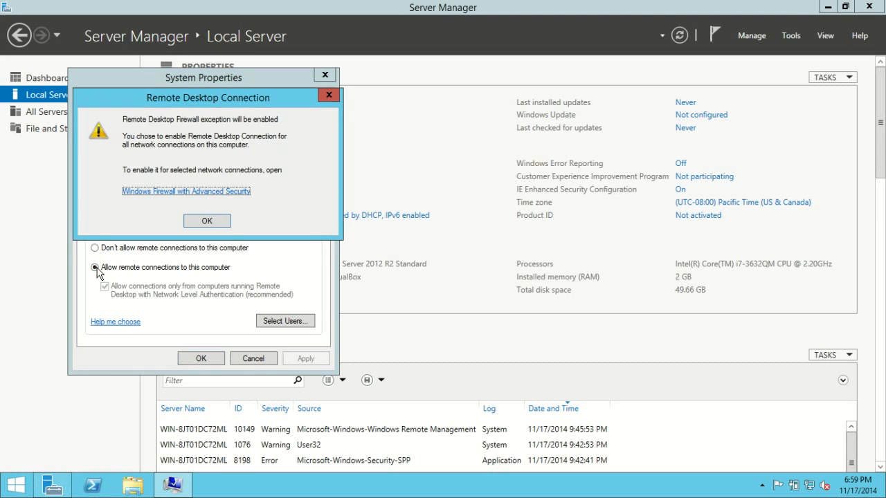
left_click(195, 220)
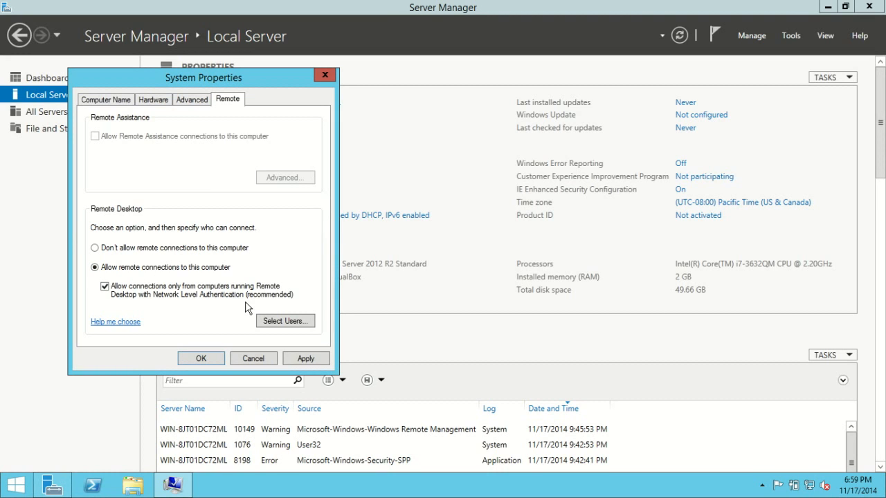
left_click(212, 357)
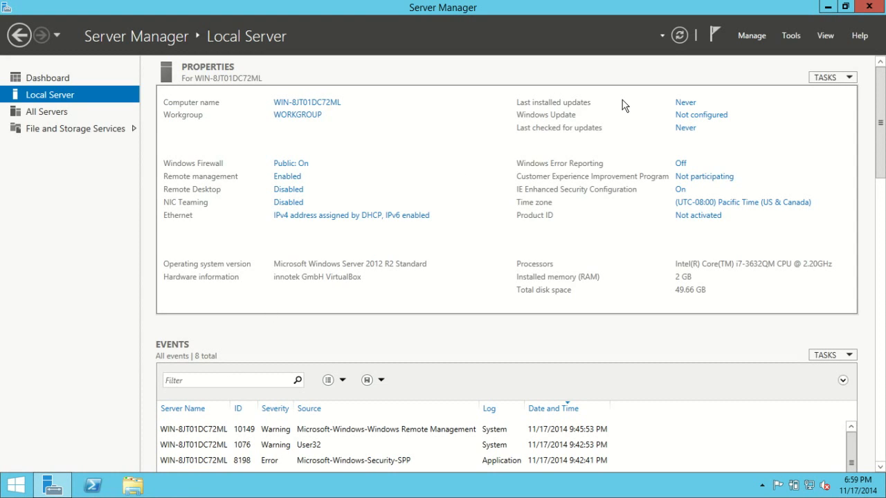
Disable Internet Protocol Version 6 on the Ethernet connection and open its Internet Protocol Version 4 properties
left_click(678, 40)
left_click(400, 221)
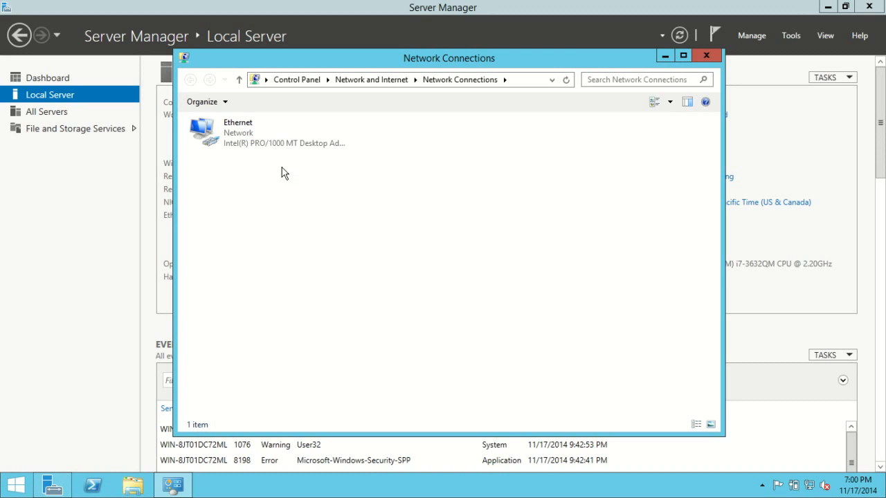
right_click(238, 133)
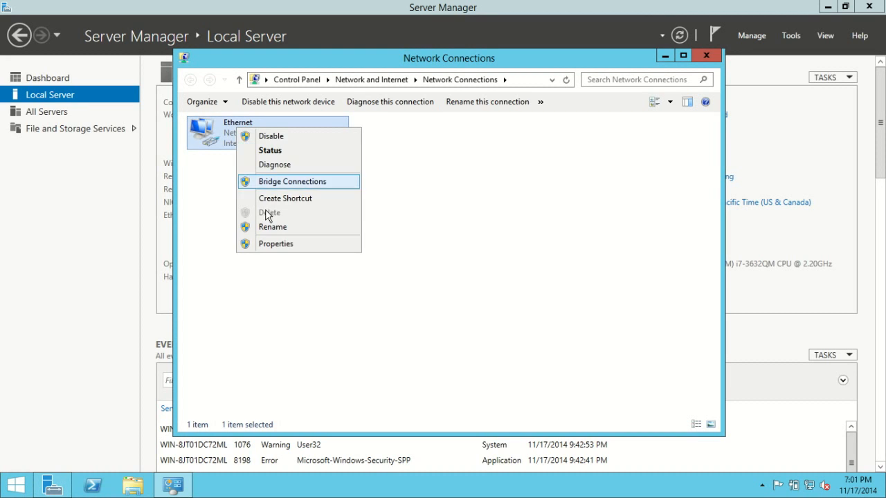
left_click(274, 244)
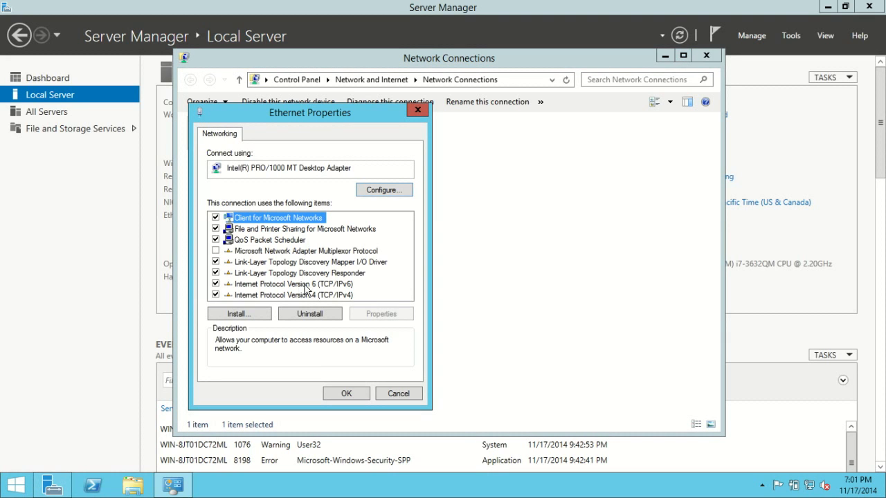
left_click(215, 285)
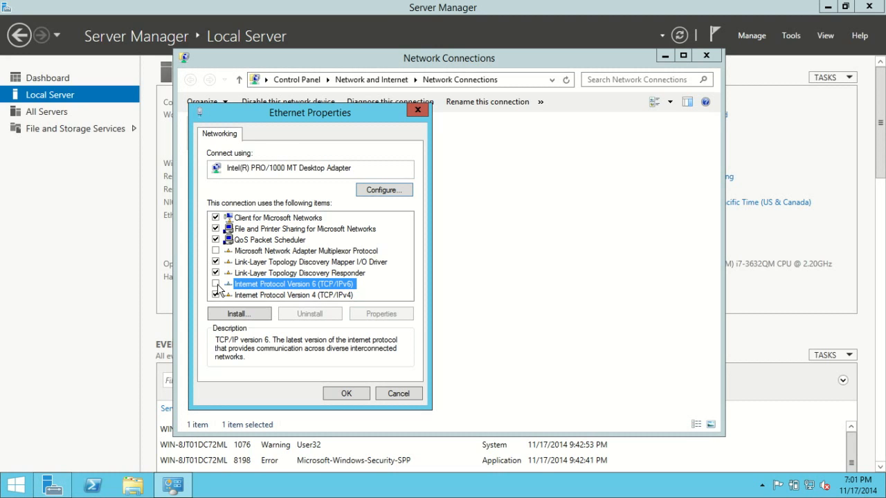
left_click(267, 297)
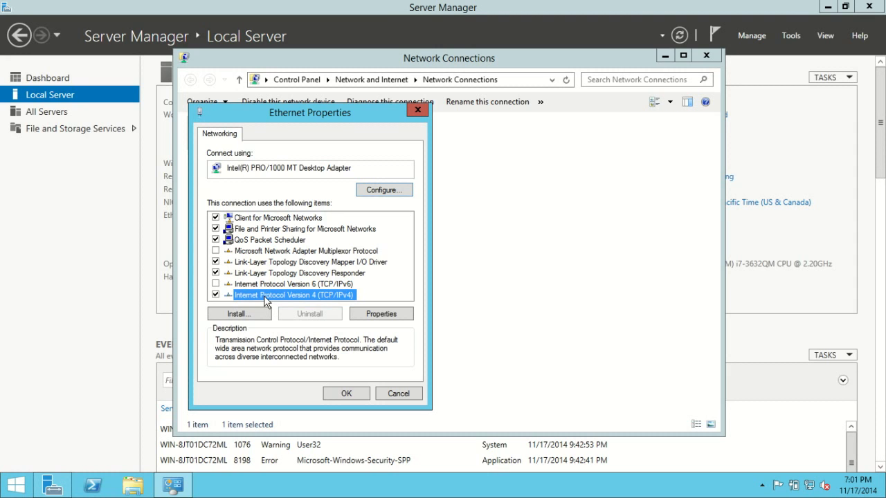
left_click(379, 315)
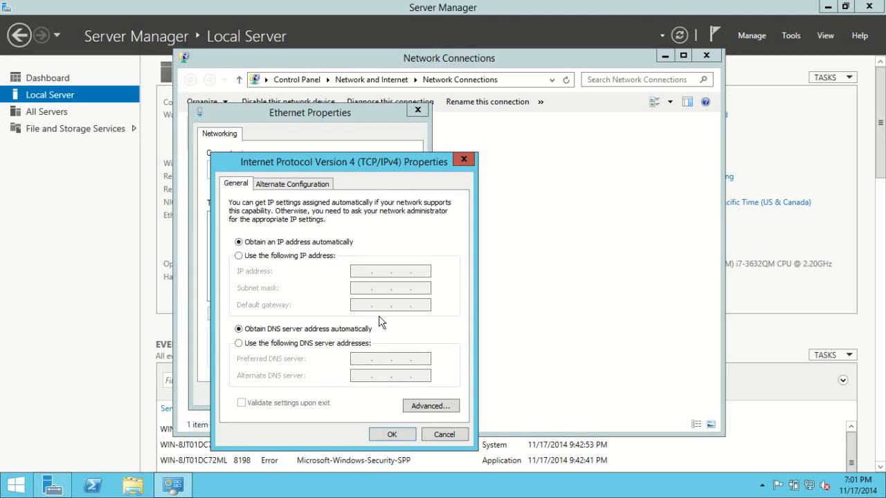
Switch to Command Prompt, run ipconfig /all and examine the Ethernet adapter's IP configuration
left_click(23, 485)
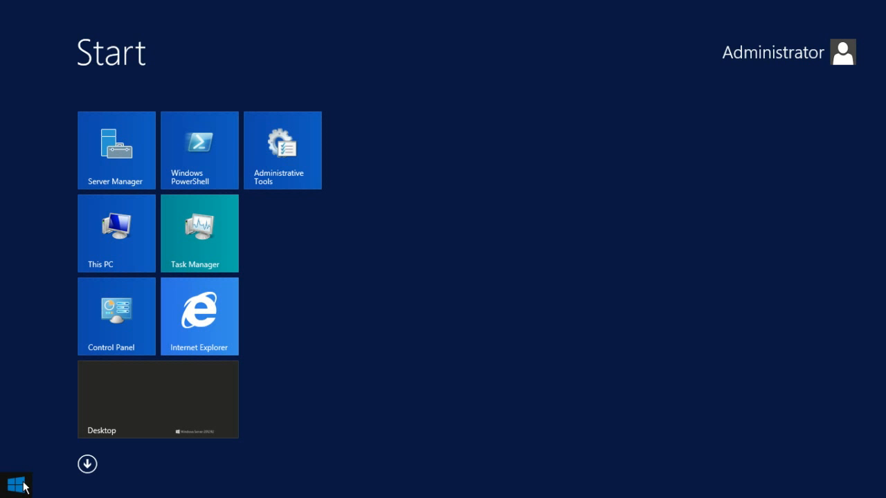
type("cmd")
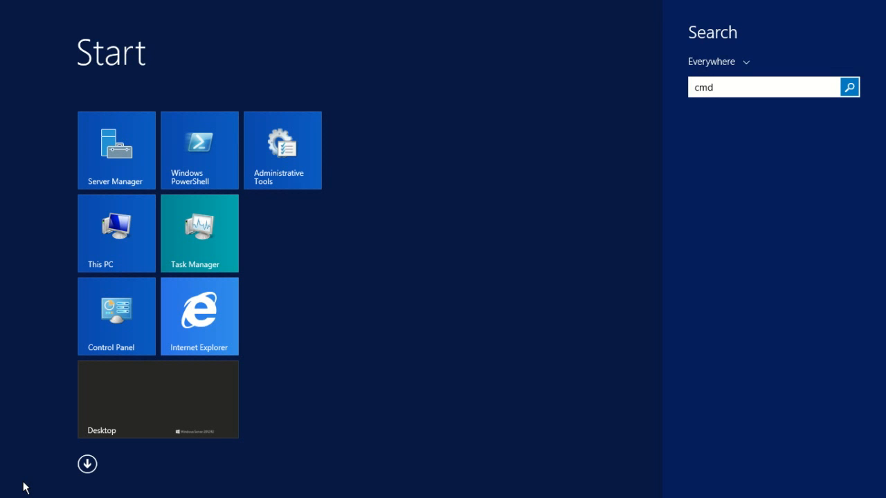
key("Escape")
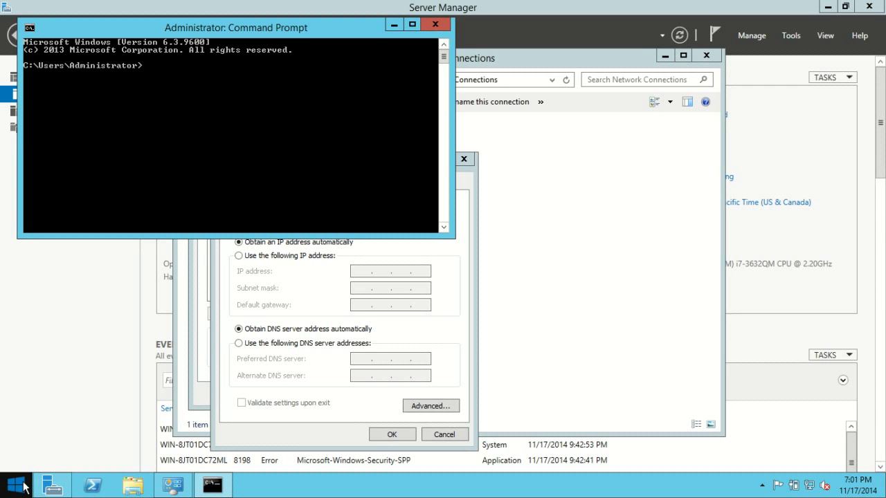
type("ipconfig")
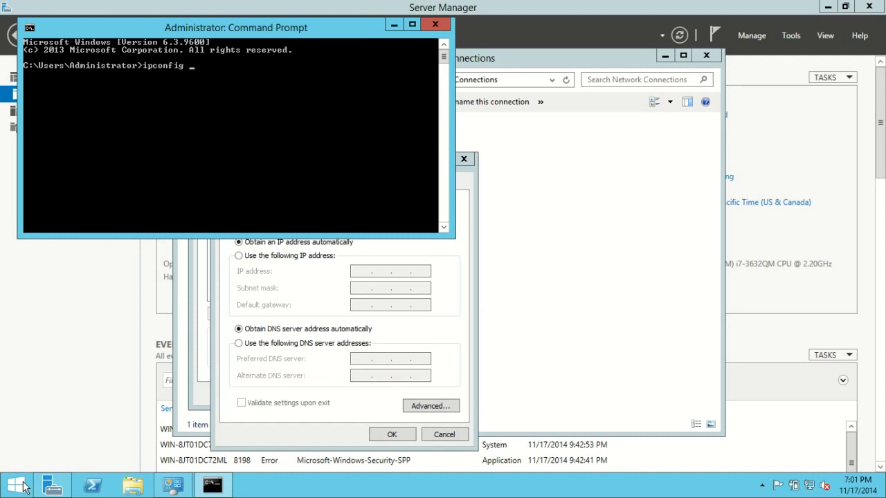
type(" /all")
key("Return")
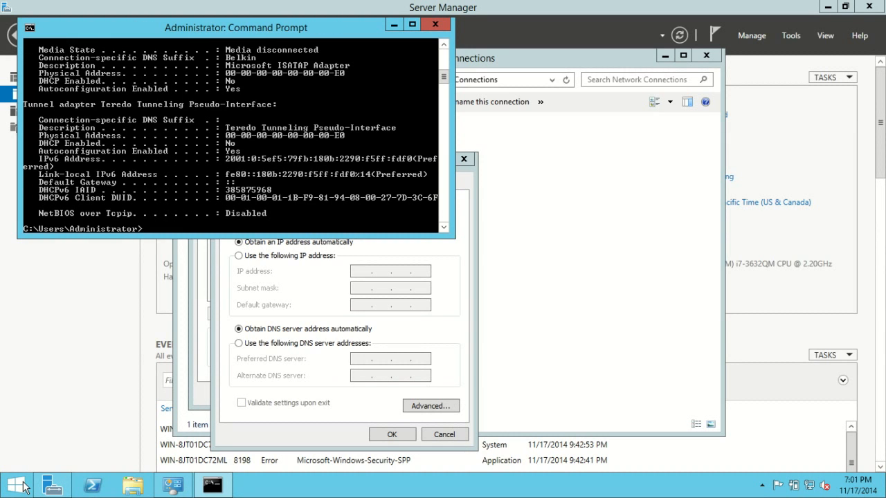
left_click_drag(454, 236, 770, 424)
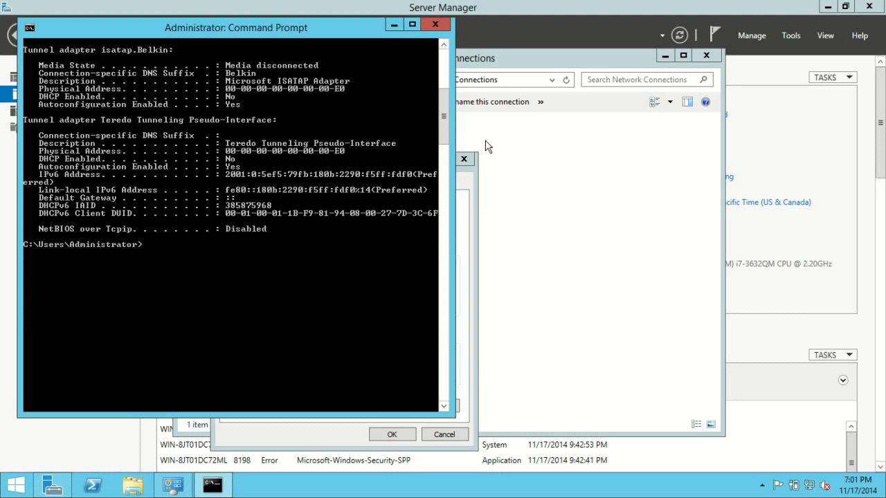
left_click_drag(445, 129, 443, 96)
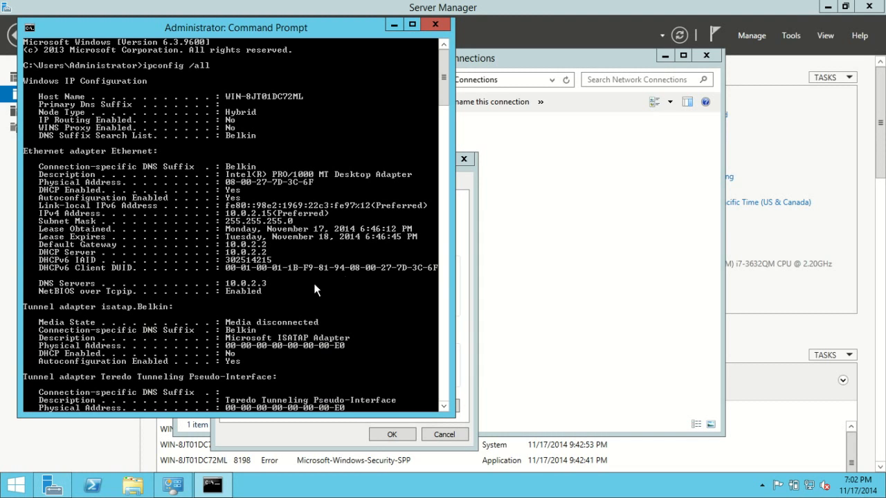
Switch the Ethernet connection's IPv4 settings to a manual address and set the IP address to 10.0.2.15
left_click(470, 252)
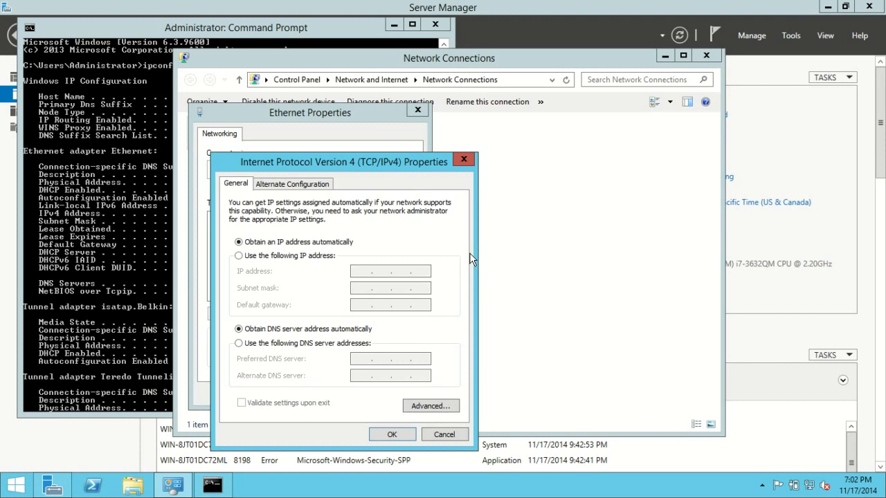
left_click(263, 255)
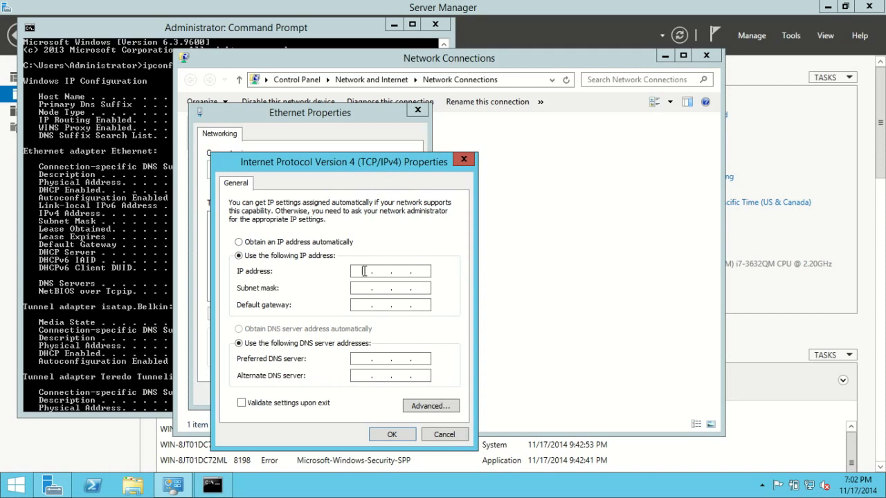
left_click(364, 271)
type("10.0.2.15")
Set the subnet mask to 255.255.255.0 and the default gateway to 10.0.2.2
left_click(364, 287)
type("255 . 255 . ")
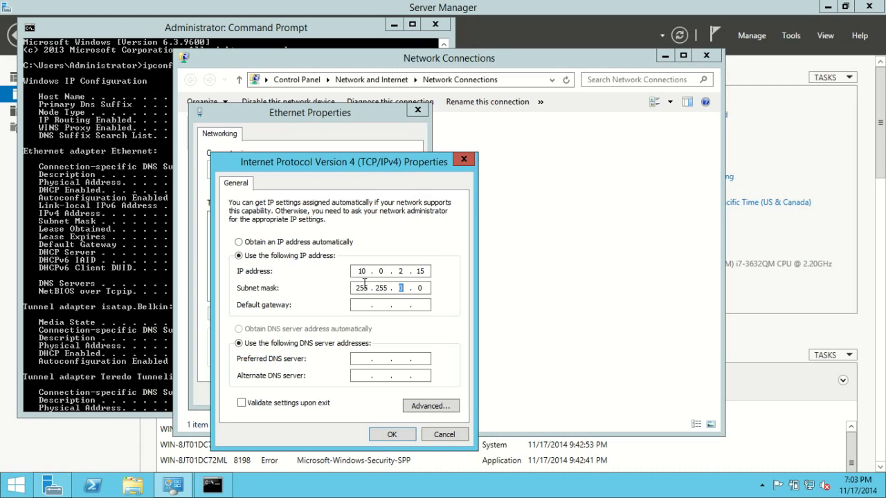
type("255 . 0")
key("Tab")
type("10 . 0 . 2 . 2")
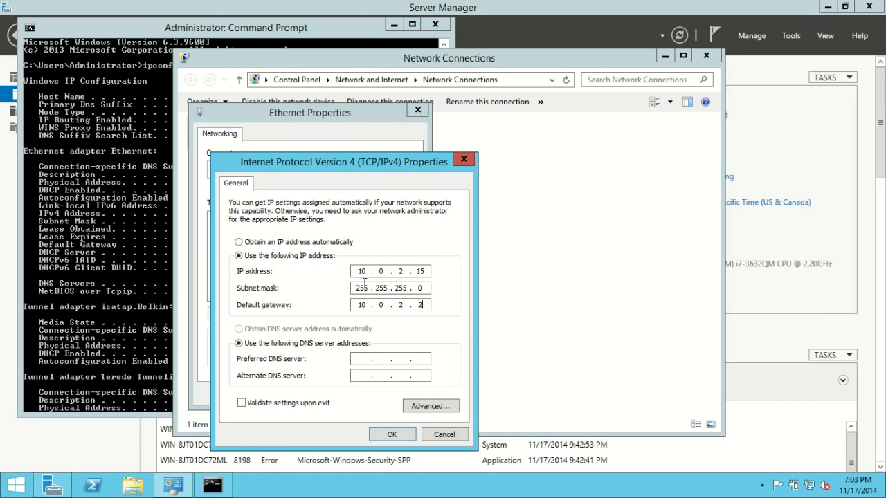
Set the preferred DNS server to 10.0.2.3, save the IPv4 settings and close the network connection windows
key("Tab")
key("Tab")
type("10.0.2.3")
left_click(396, 435)
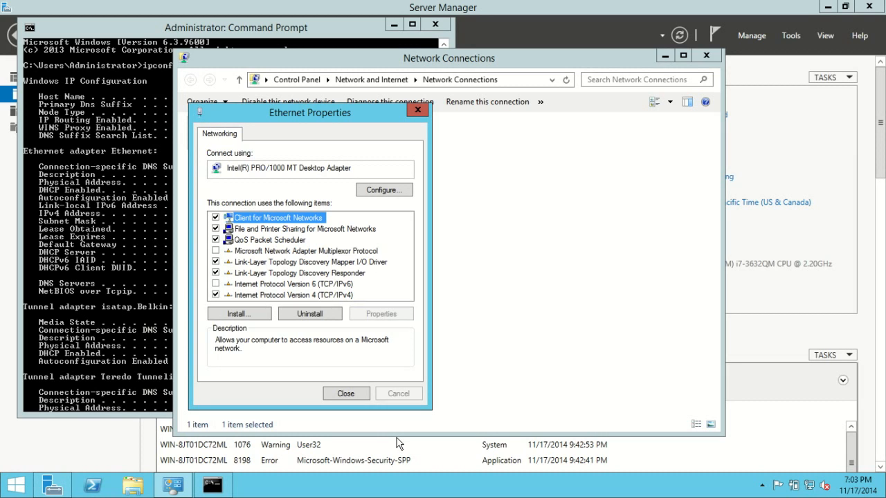
left_click(354, 393)
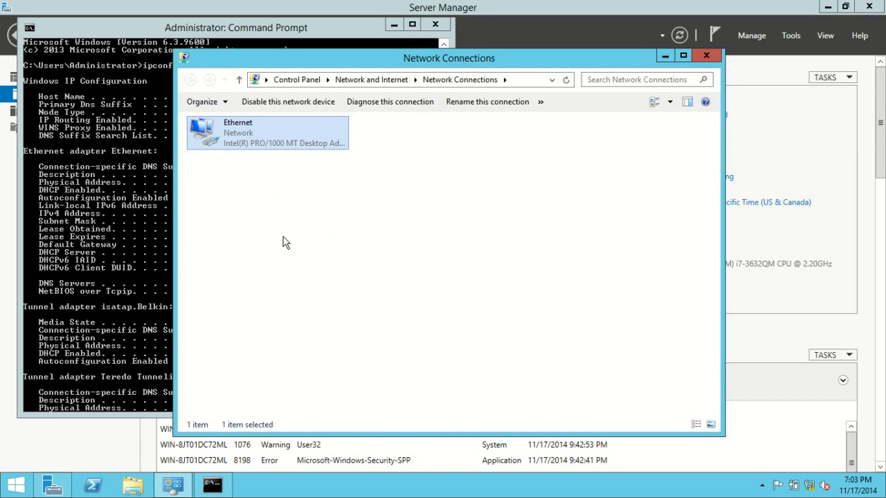
left_click(707, 56)
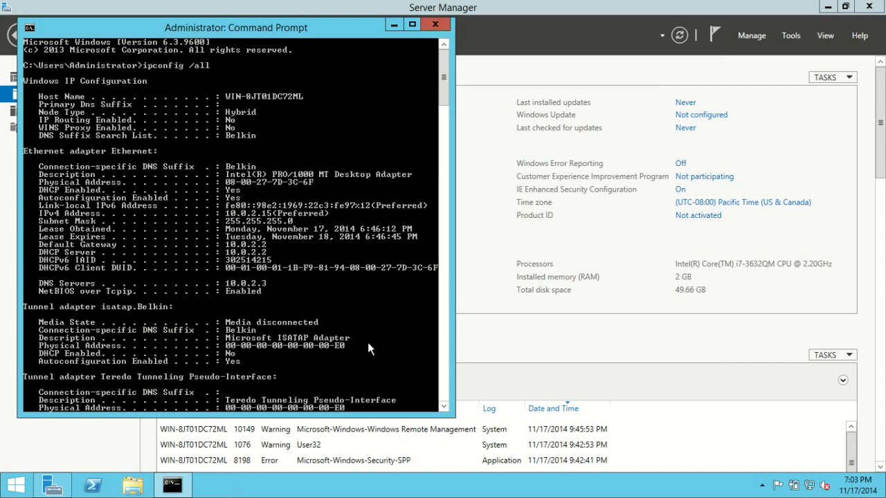
Test the internet connection by pinging google.com from Command Prompt, and exit the prompt
key("Return")
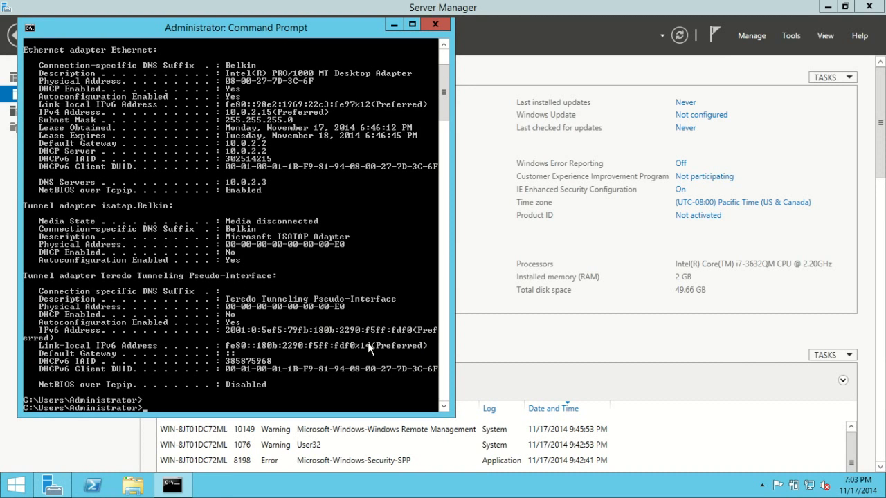
type("ping google.com")
key("Return")
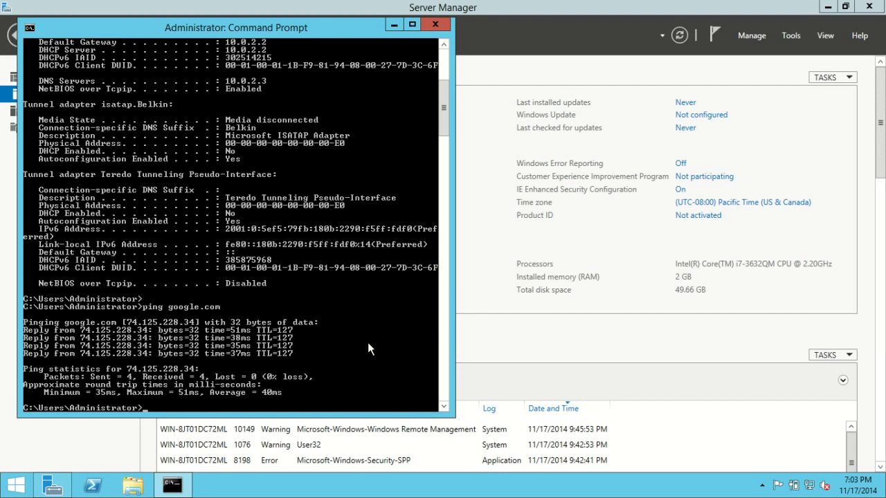
type("exit")
key("Return")
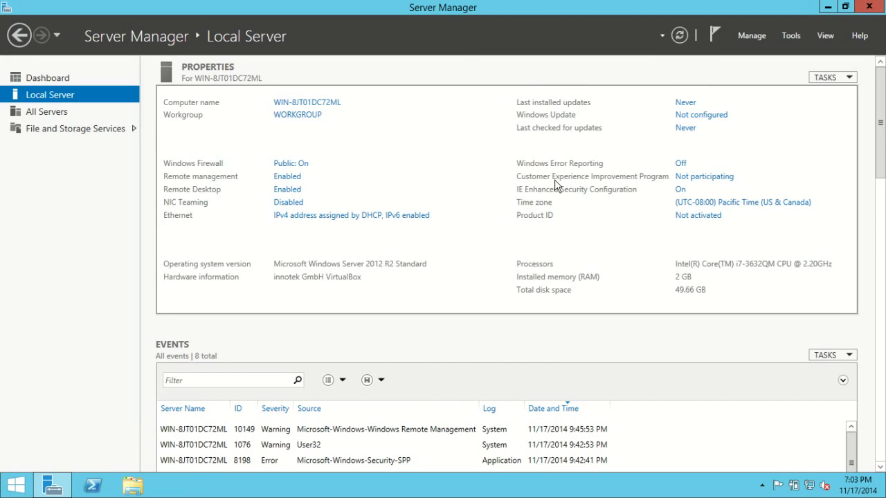
Refresh the local server properties and turn off IE Enhanced Security Configuration for Administrators
left_click(678, 40)
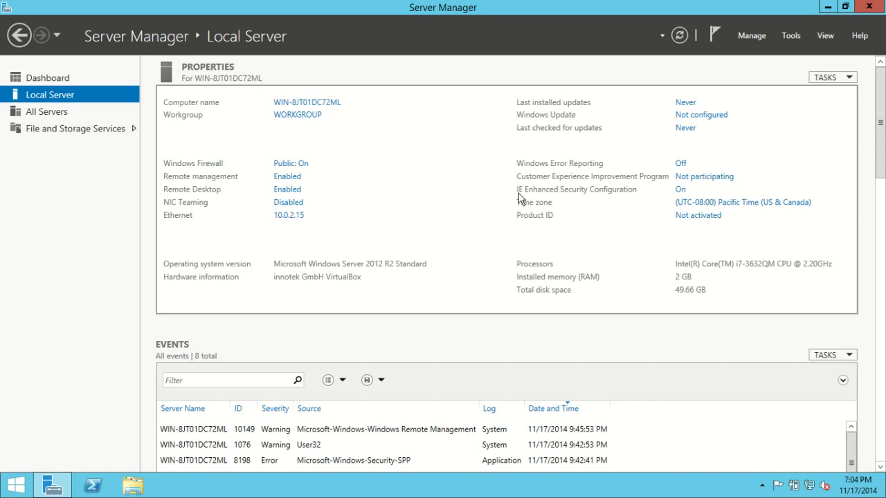
left_click(681, 190)
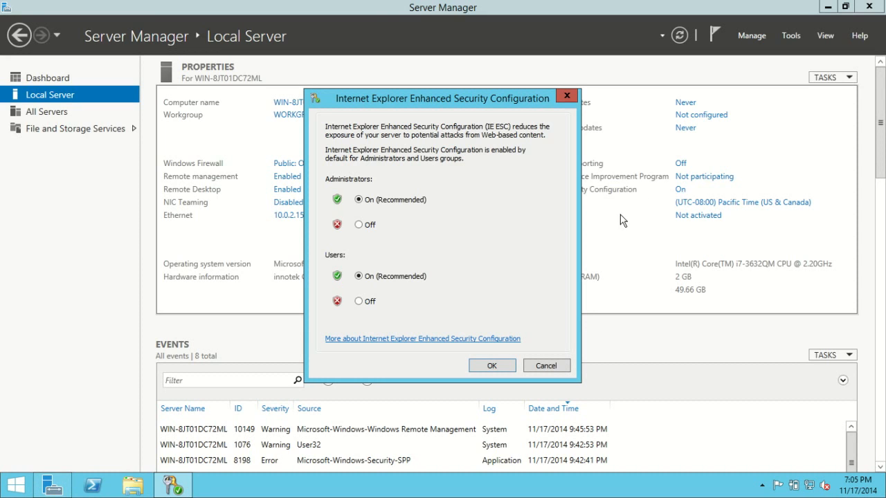
left_click(359, 225)
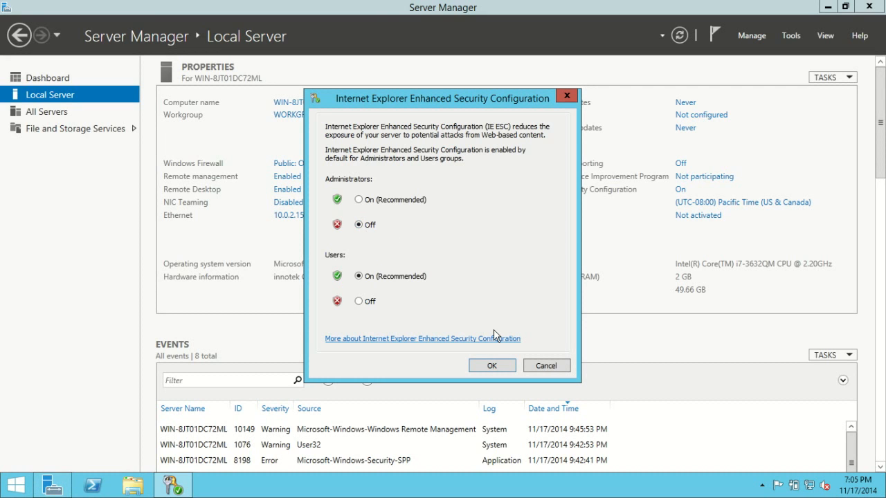
left_click(493, 364)
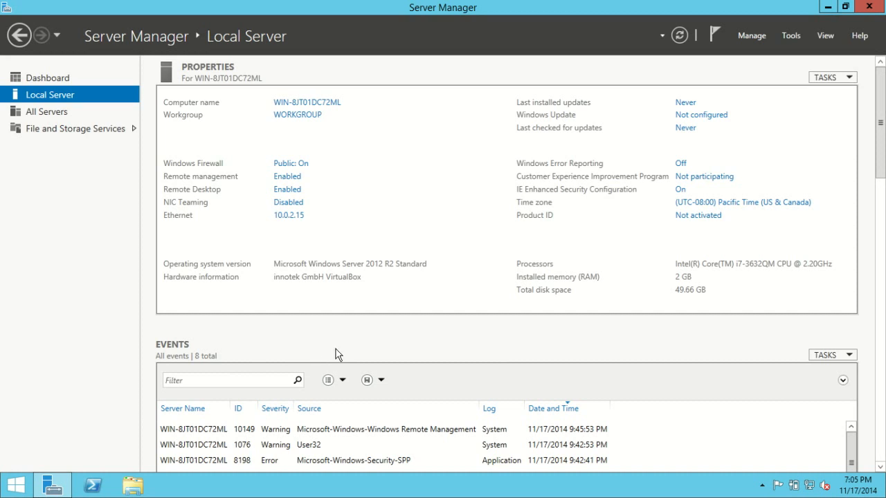
Switch to Internet Explorer, accept the recommended security and compatibility settings, and permanently dismiss the Protected mode notification
left_click(25, 488)
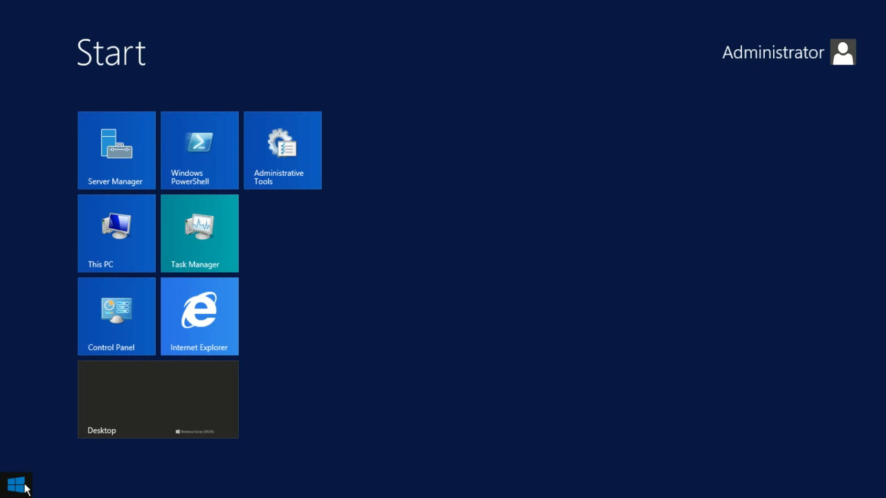
left_click(199, 340)
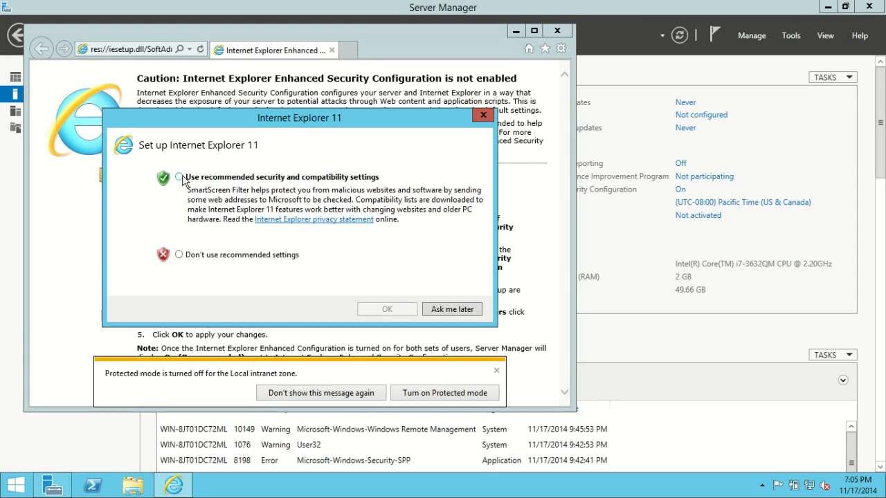
left_click(179, 178)
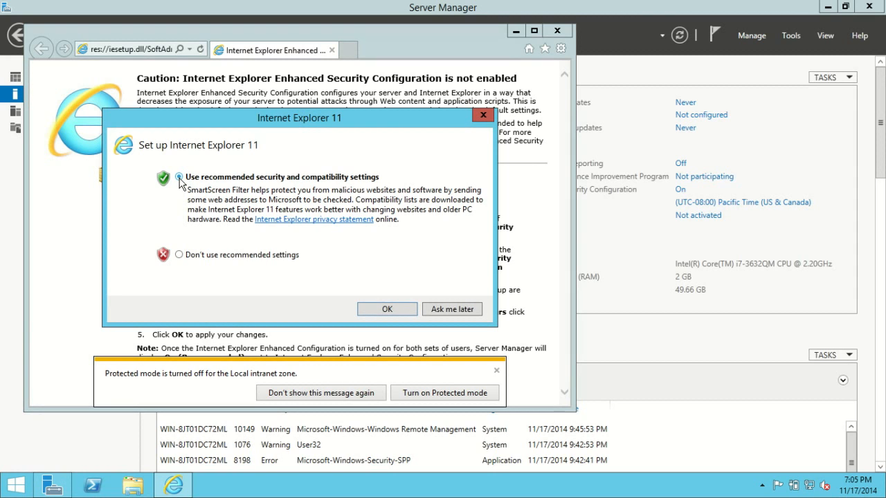
left_click(387, 310)
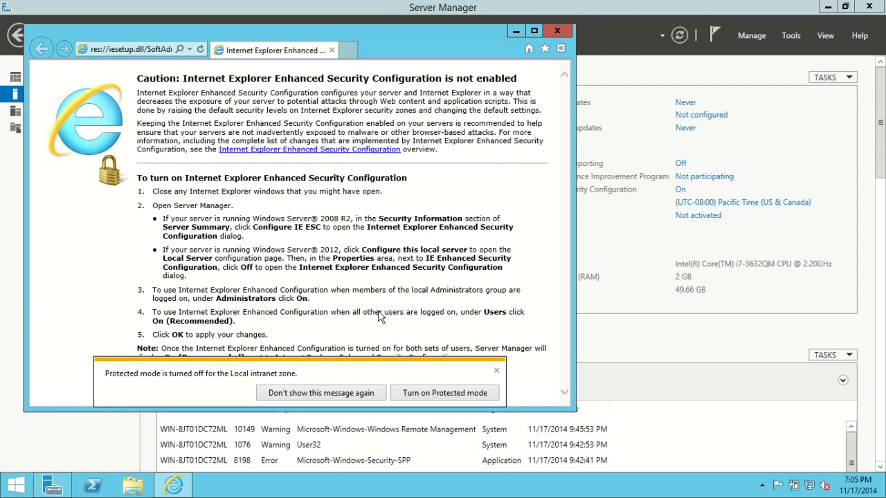
left_click(313, 396)
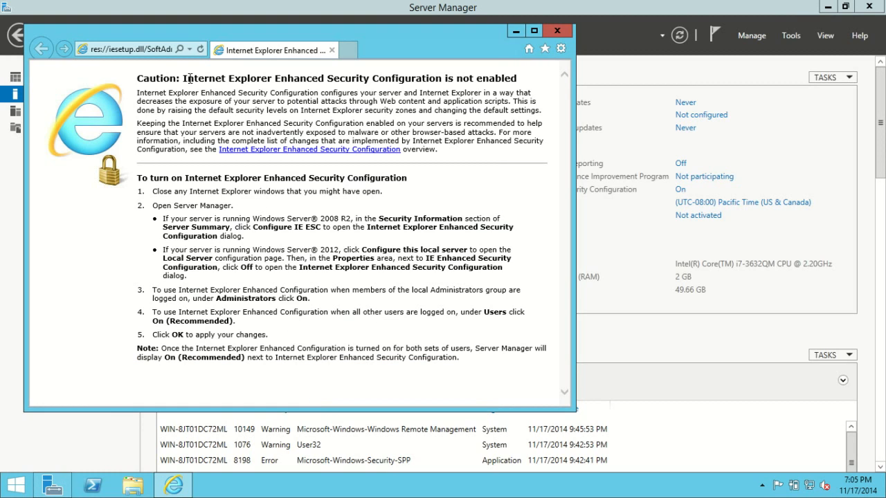
Go to firefox.com, download and save Firefox Setup Stub 33.1.1.exe, and close the browser
left_click(120, 49)
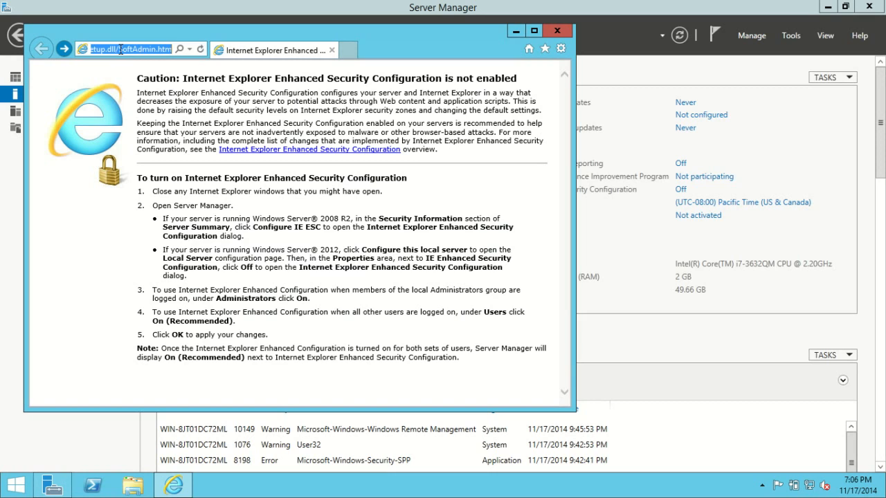
type("firefox.com/")
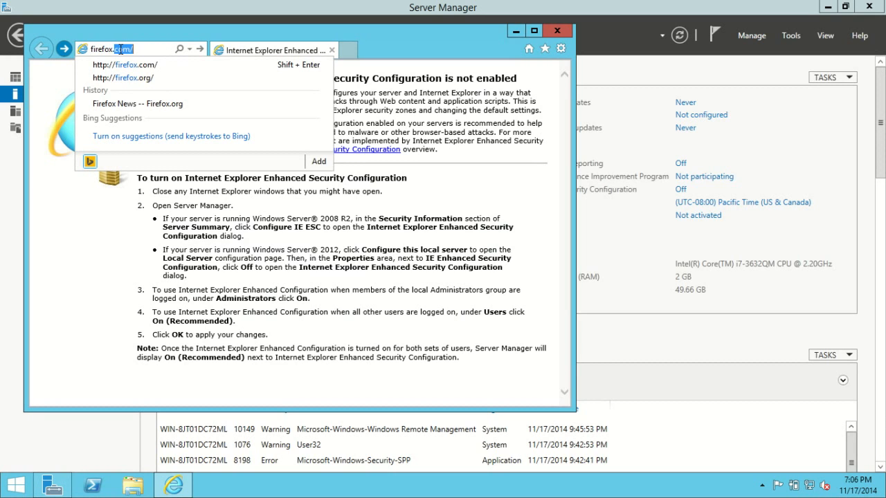
key("Return")
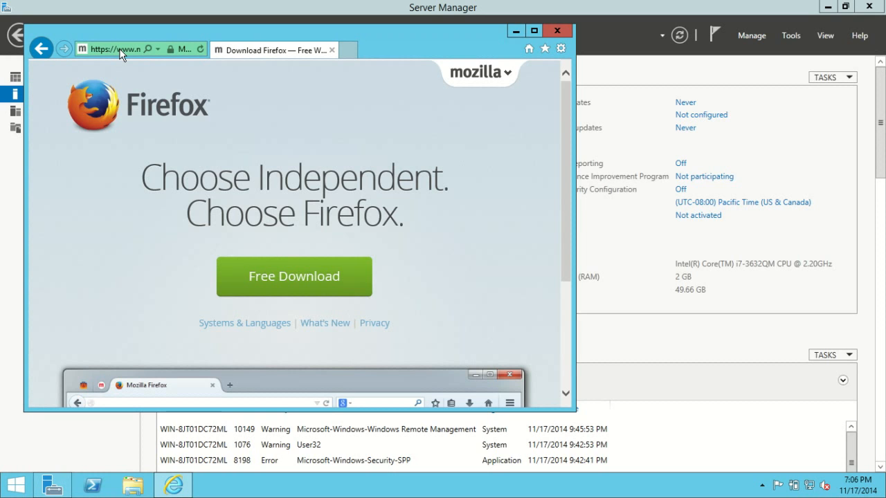
left_click(321, 282)
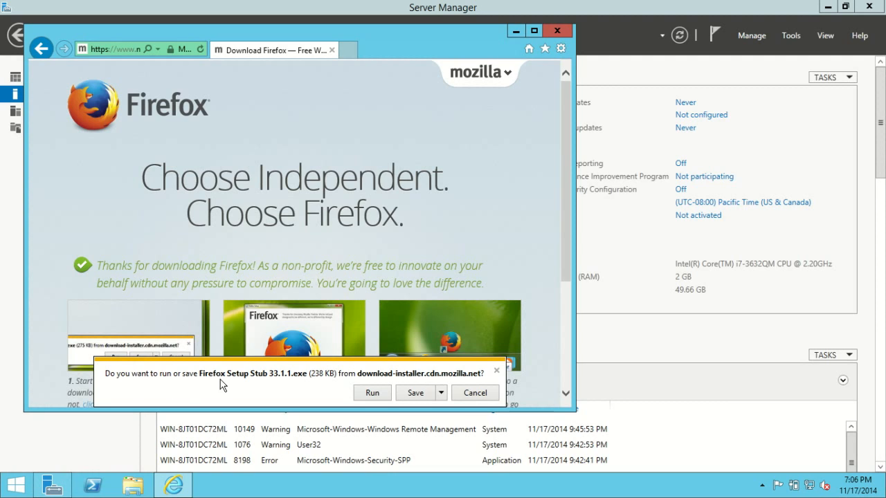
left_click(408, 395)
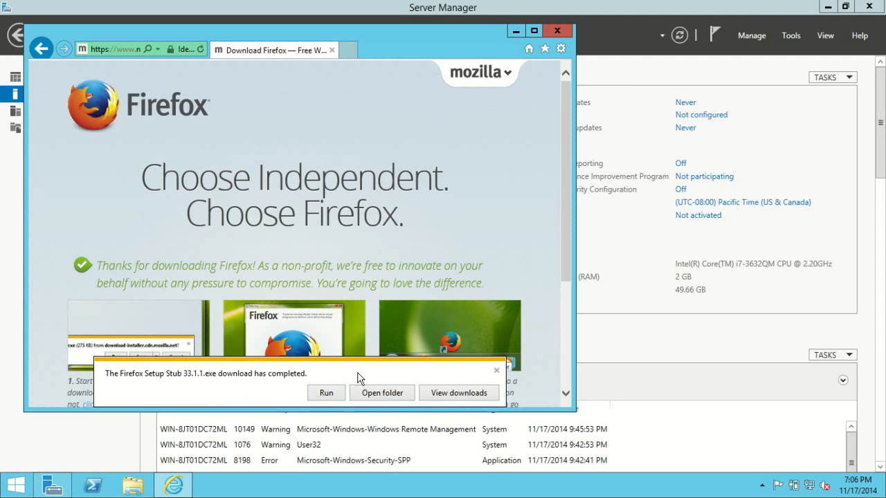
left_click(496, 372)
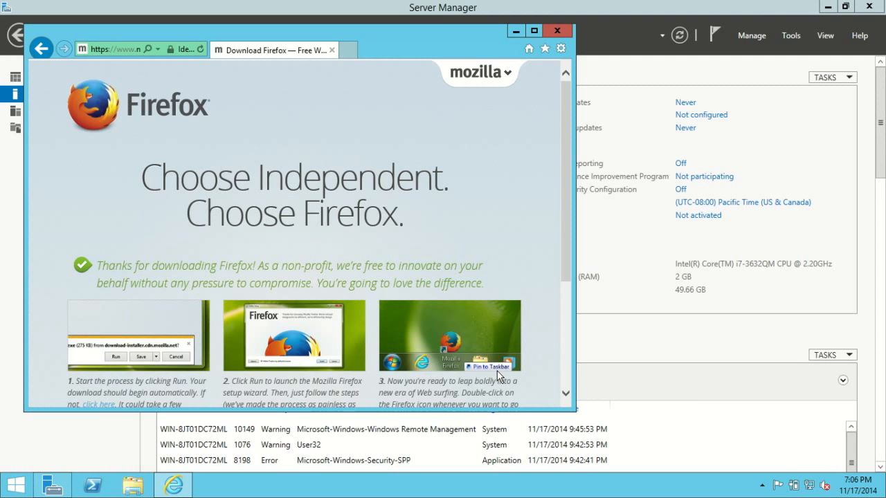
left_click(332, 50)
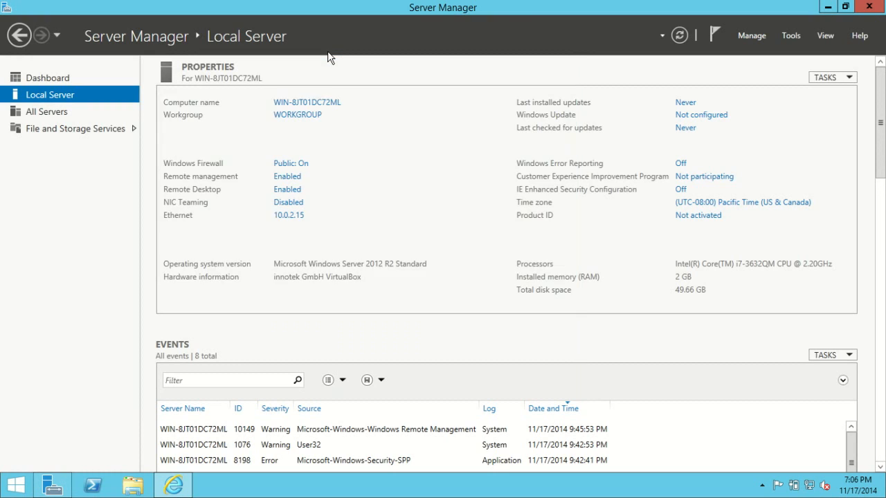
Turn IE Enhanced Security Configuration back on for Administrators
left_click(681, 190)
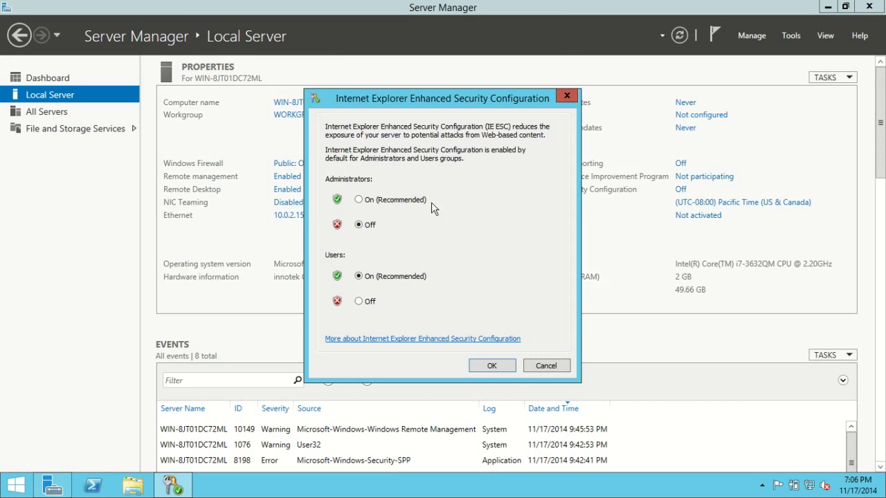
left_click(358, 200)
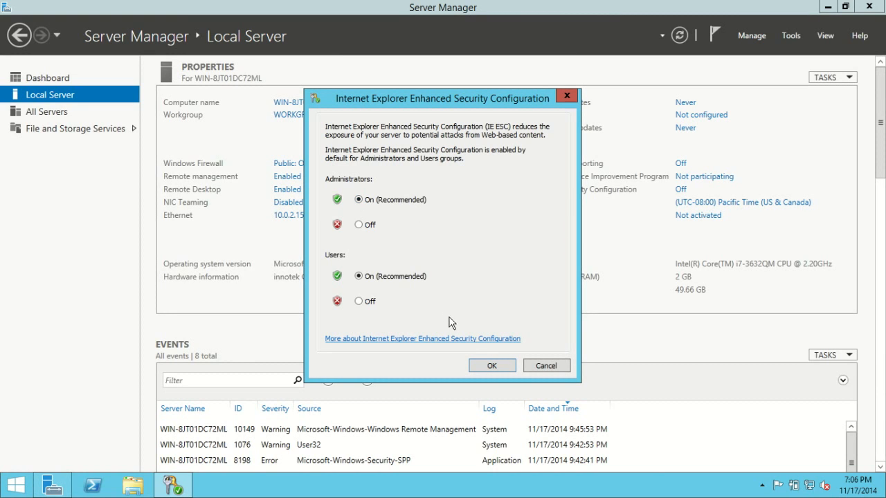
left_click(499, 367)
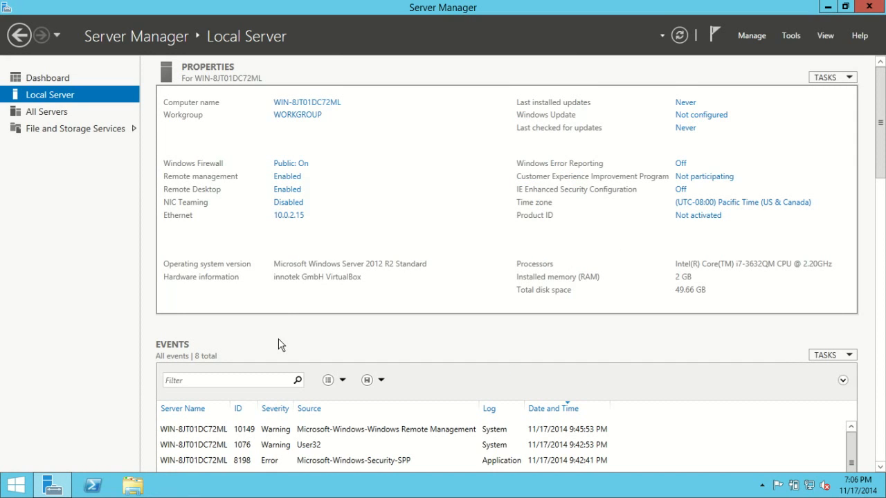
Switch to Internet Explorer, visit firefox.com and dismiss the secure connection alert and the blocked content warning
left_click(17, 485)
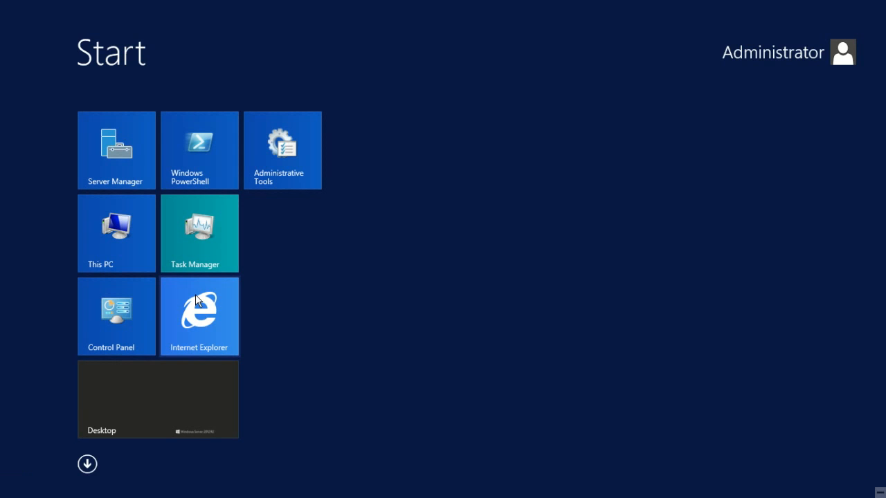
left_click(198, 320)
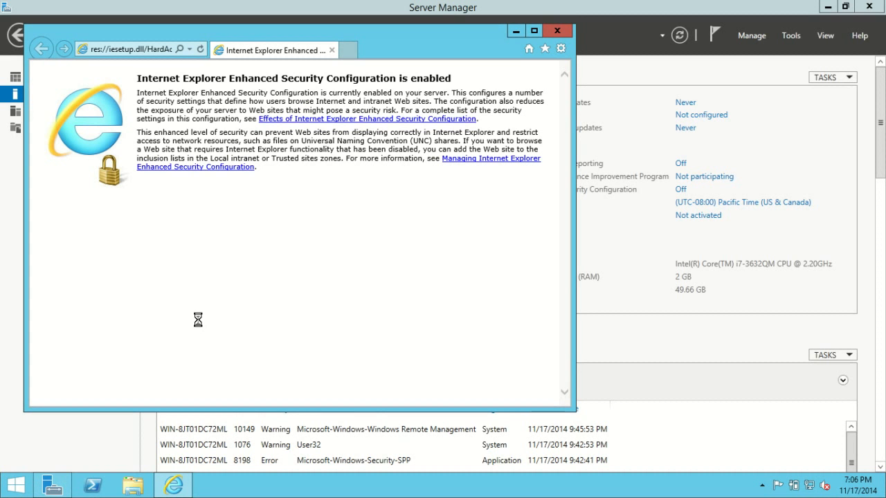
left_click(156, 51)
type("firefox.com/")
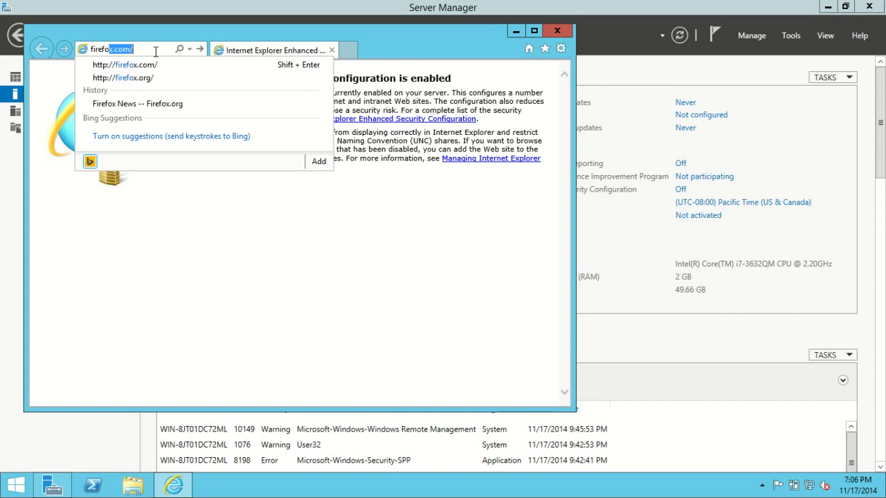
key("Return")
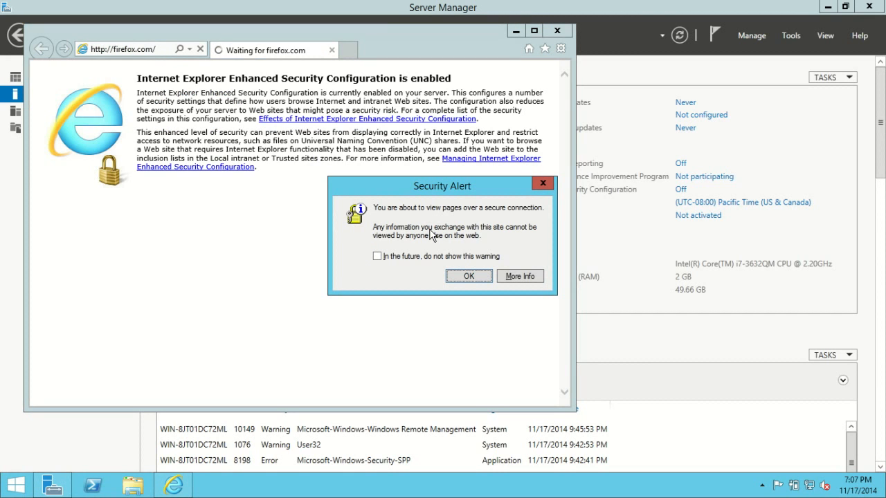
left_click(467, 275)
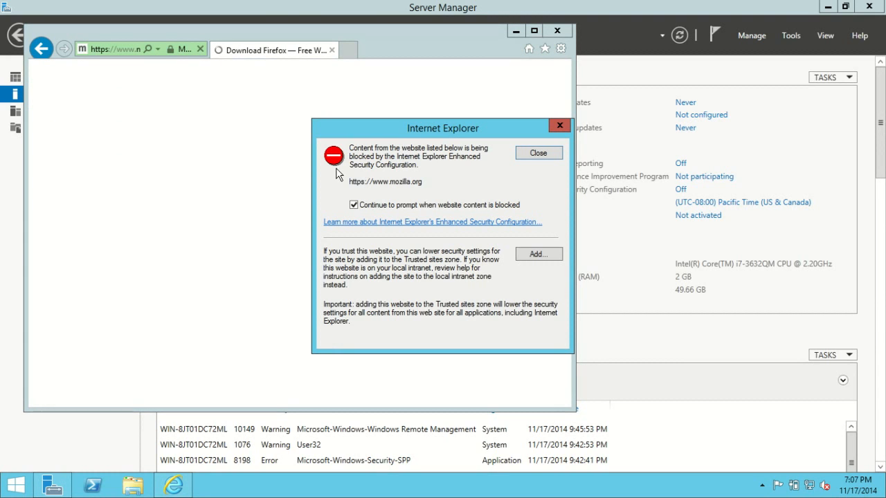
left_click_drag(418, 128, 270, 125)
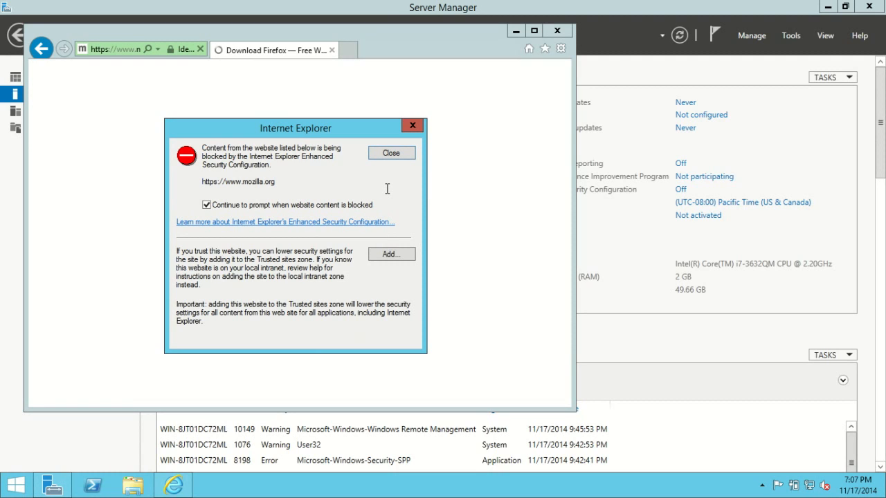
left_click(391, 155)
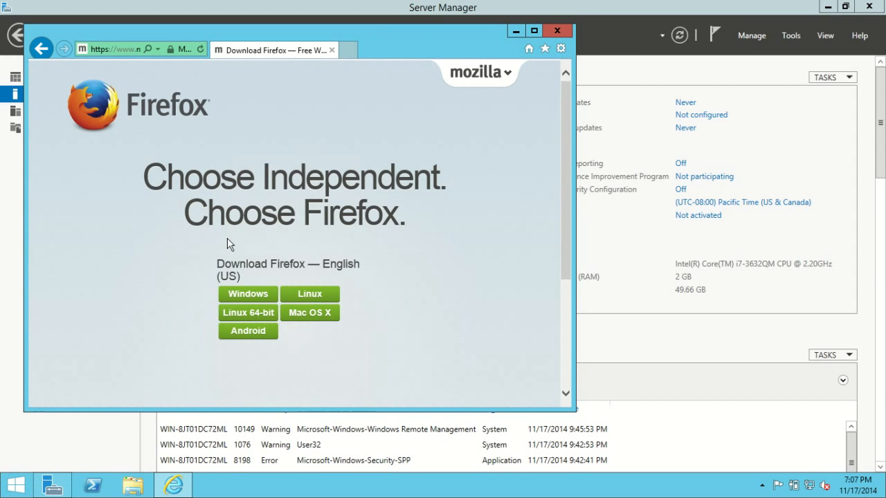
Try to download Firefox for Windows without adding the download site to Trusted Sites, and close the browser
left_click(254, 299)
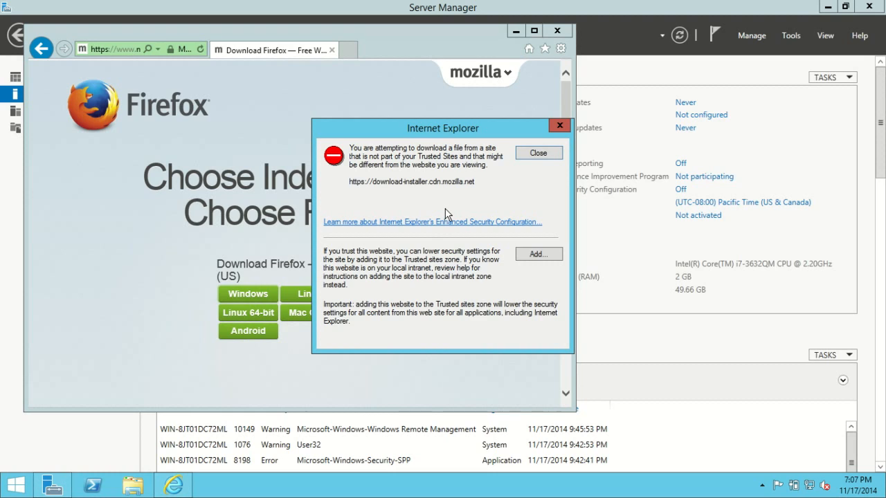
left_click(559, 124)
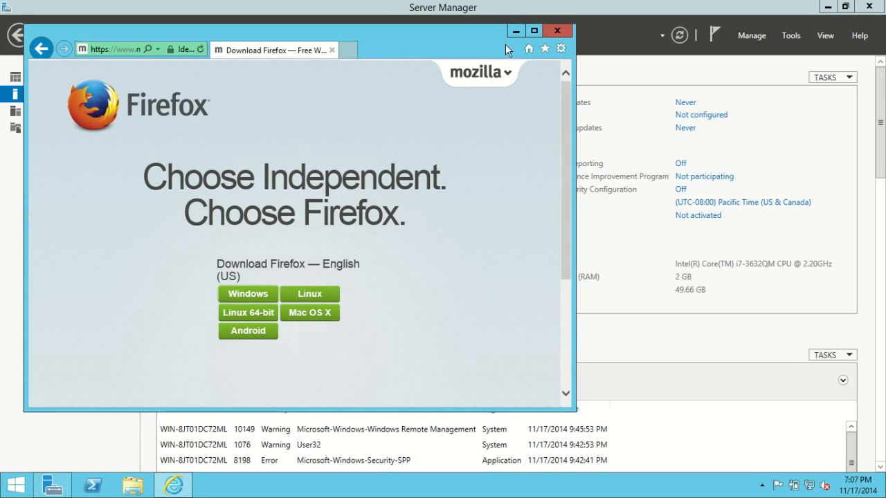
left_click(554, 32)
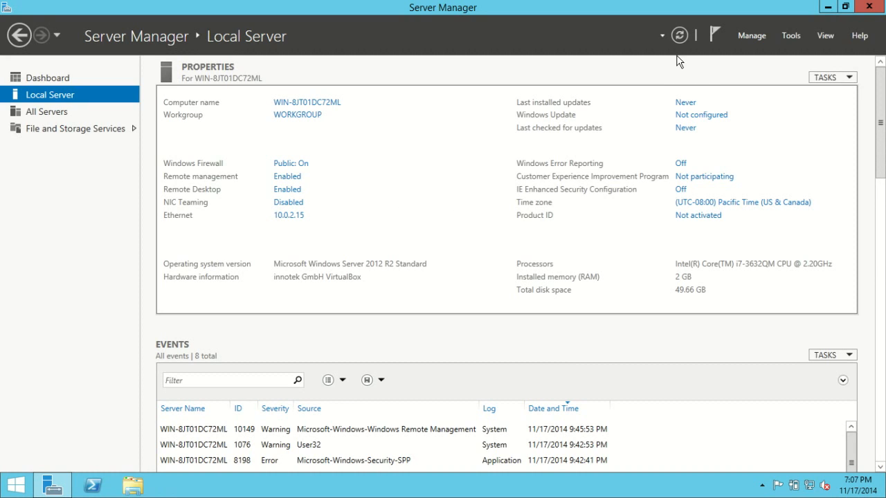
Refresh the local server properties and set the time zone to (UTC-05:00) Eastern Time (US & Canada)
left_click(678, 36)
left_click(727, 204)
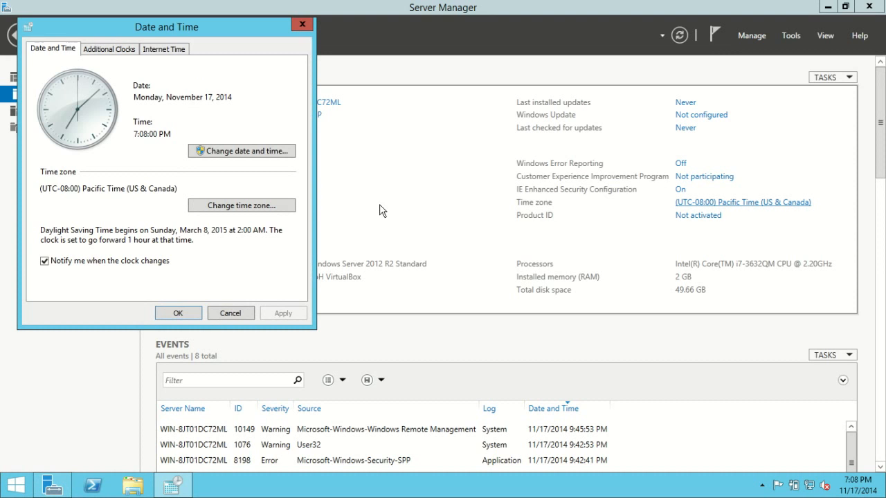
left_click(263, 206)
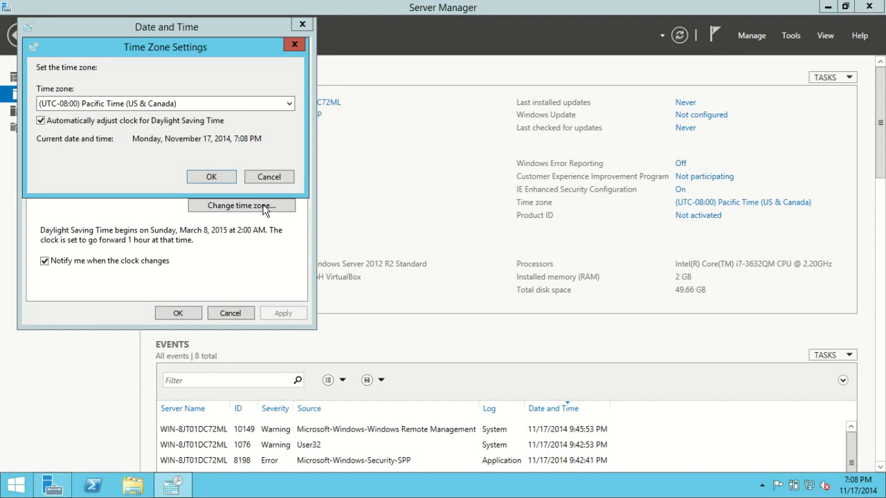
left_click(173, 101)
key("Down")
key("Down")
key("Down")
key("Down")
key("Down")
key("Down")
key("Down")
key("Down")
key("Down")
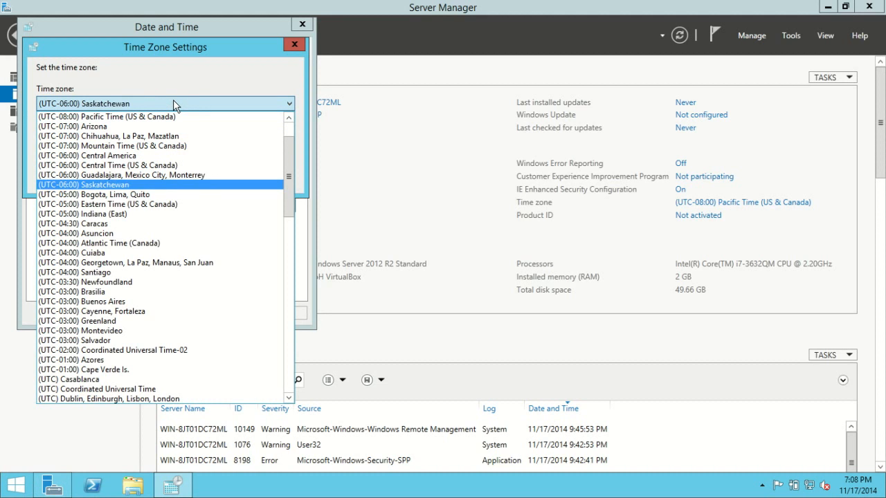
left_click(174, 103)
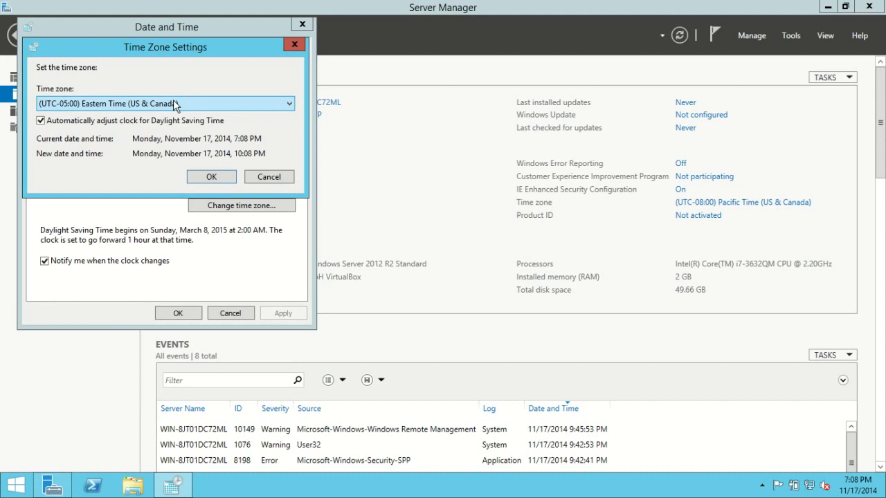
left_click(221, 178)
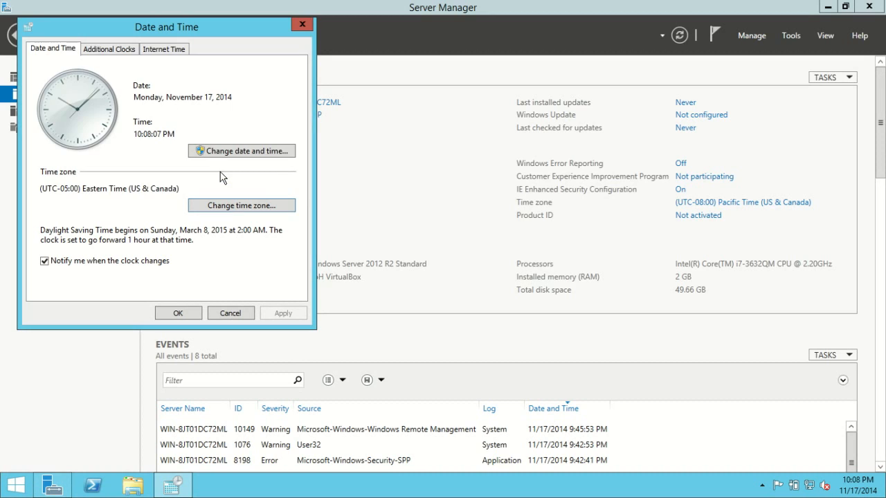
left_click(184, 313)
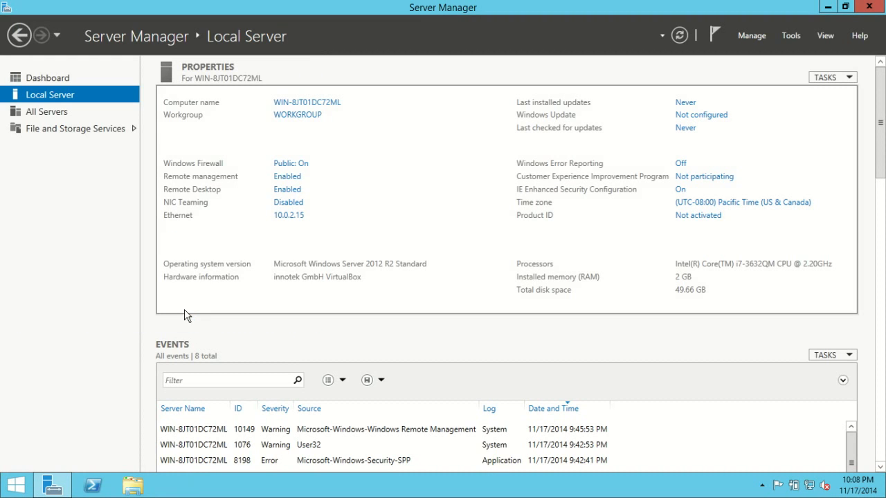
Open the Windows product key entry and cancel it without entering a key
left_click(683, 220)
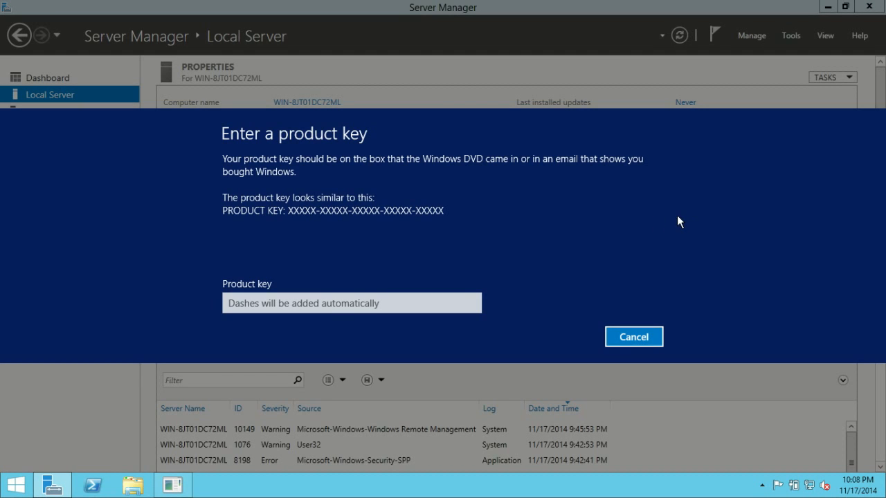
left_click(320, 299)
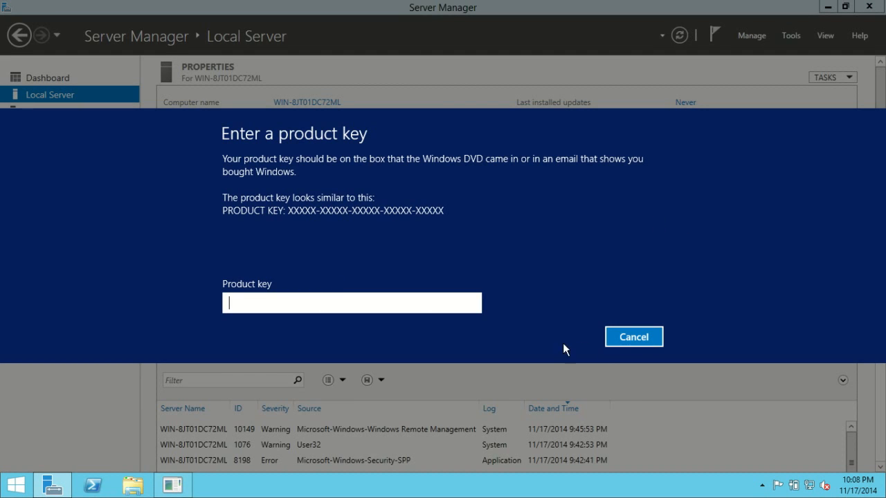
left_click(627, 339)
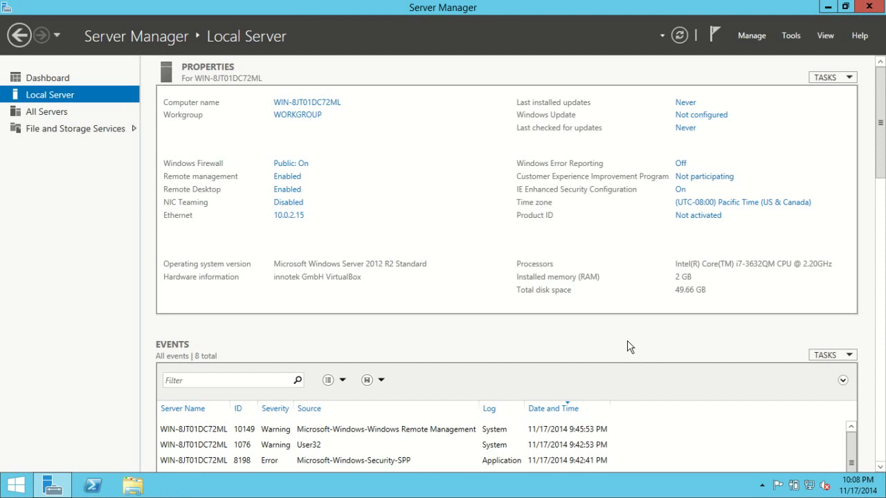